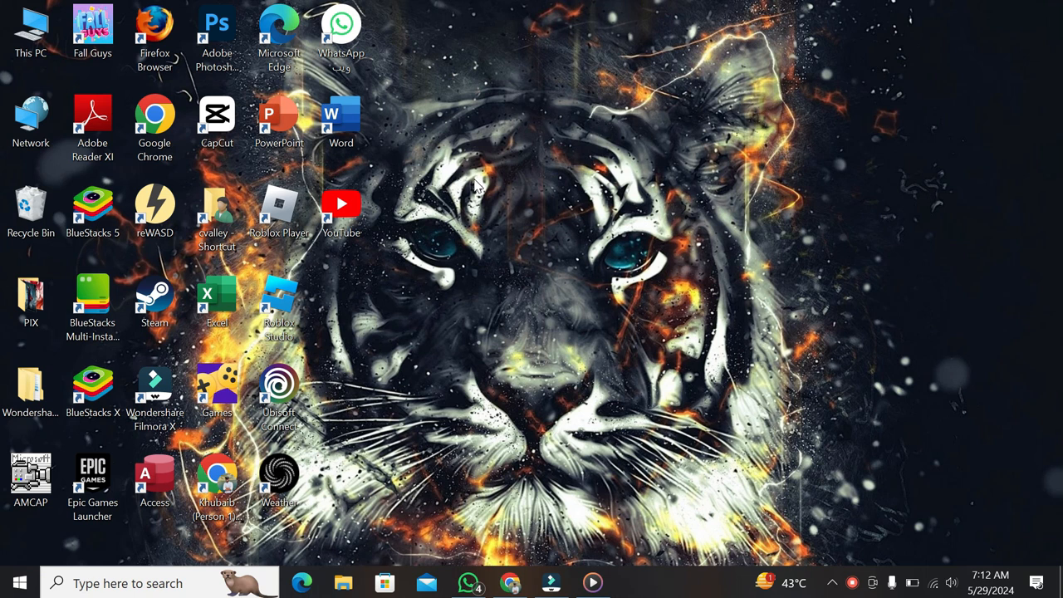
- Switch to Chrome and search Google for "Bluetooth driver for Windows 10"
{"action": "left_click", "coordinate": [509, 583]}
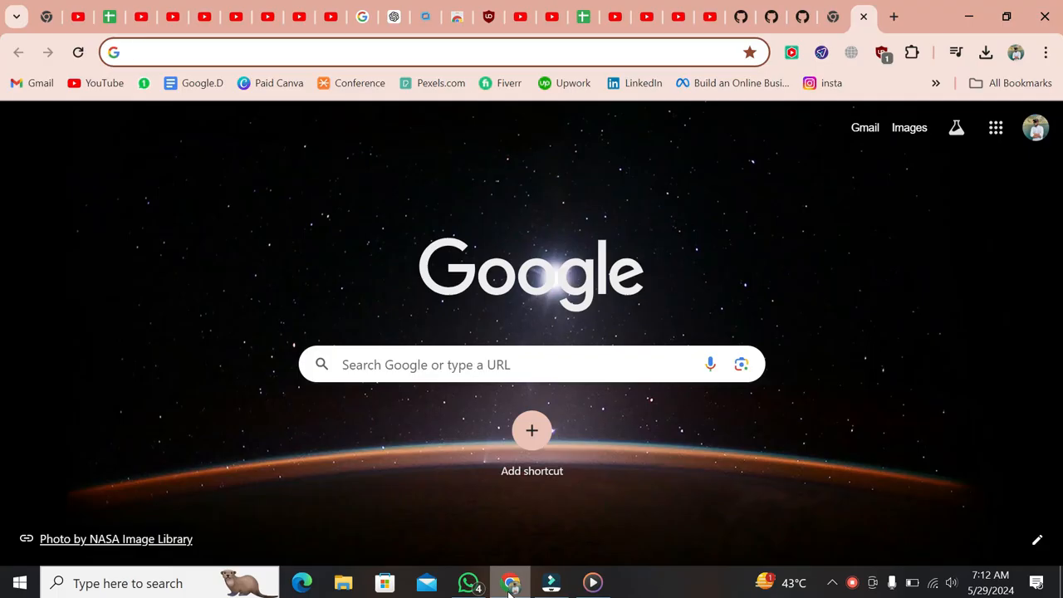
{"action": "left_click", "coordinate": [249, 52]}
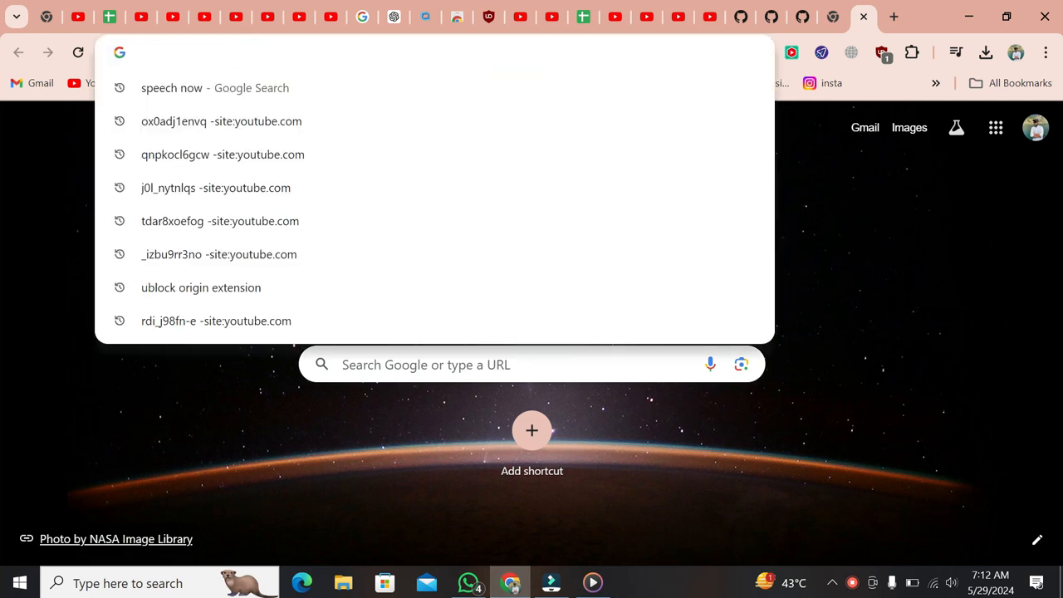
{"action": "type", "text": "Bluetooth driver for Windows 10"}
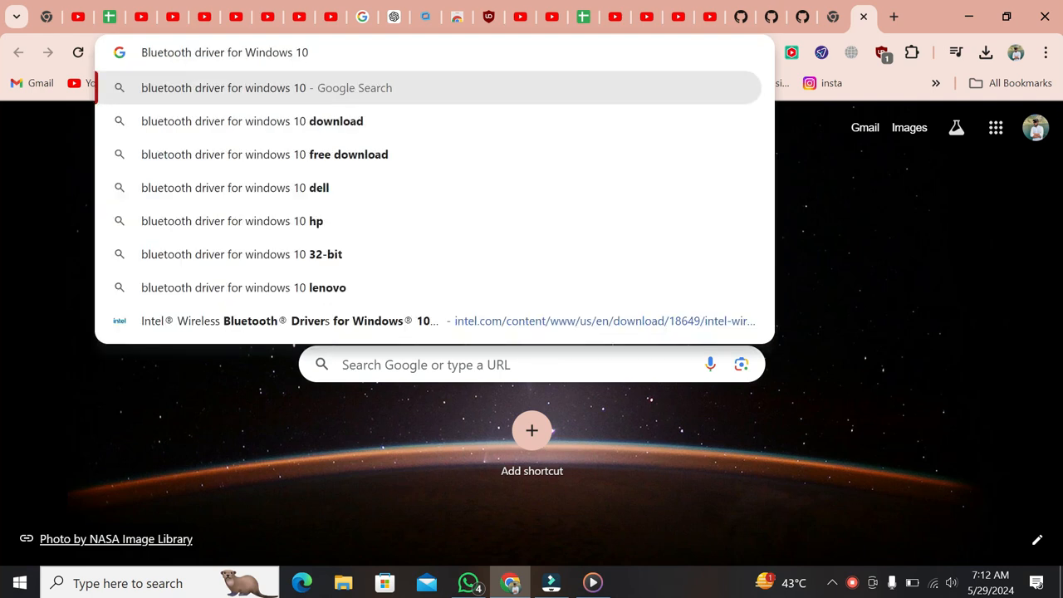
{"action": "key", "text": "Return"}
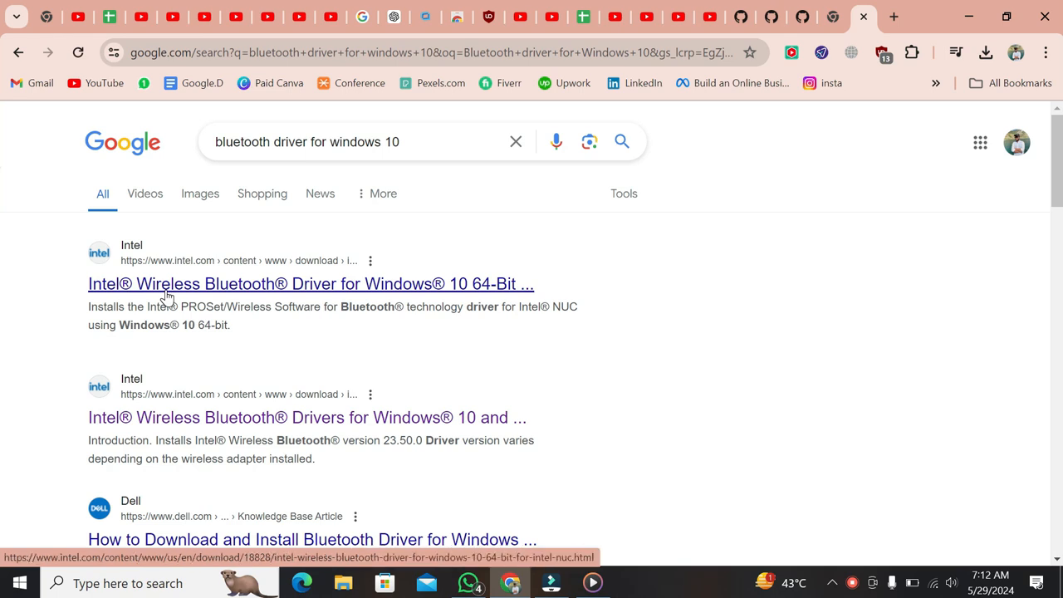
- Open Intel's Wireless Bluetooth Driver for Windows 10 64-Bit page and download bt_22.40.0_64_win10.exe
{"action": "left_click", "coordinate": [166, 294]}
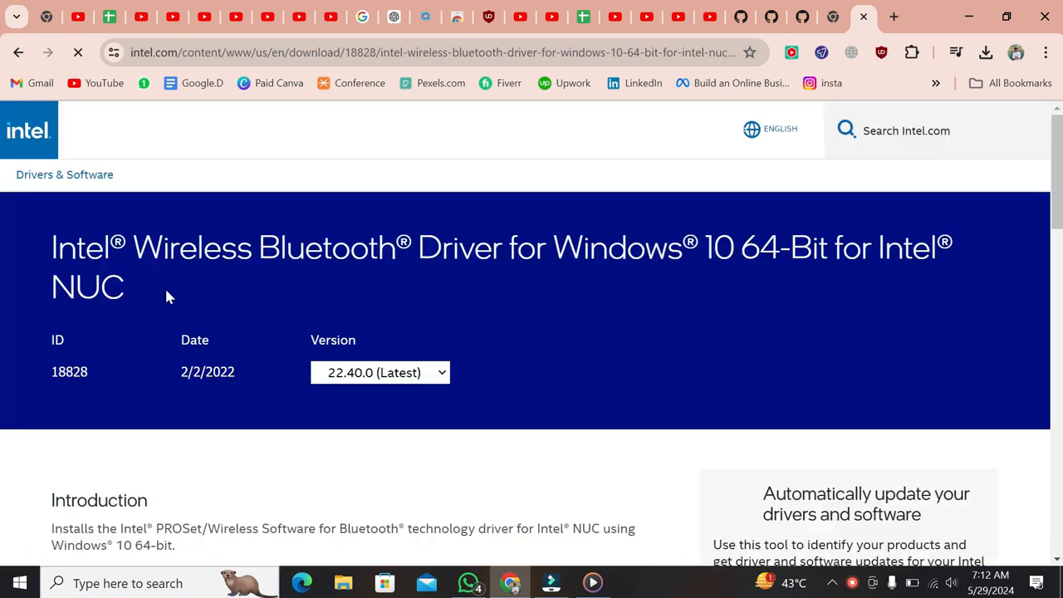
{"action": "scroll", "coordinate": [752, 336], "scroll_direction": "down", "scroll_amount": 2}
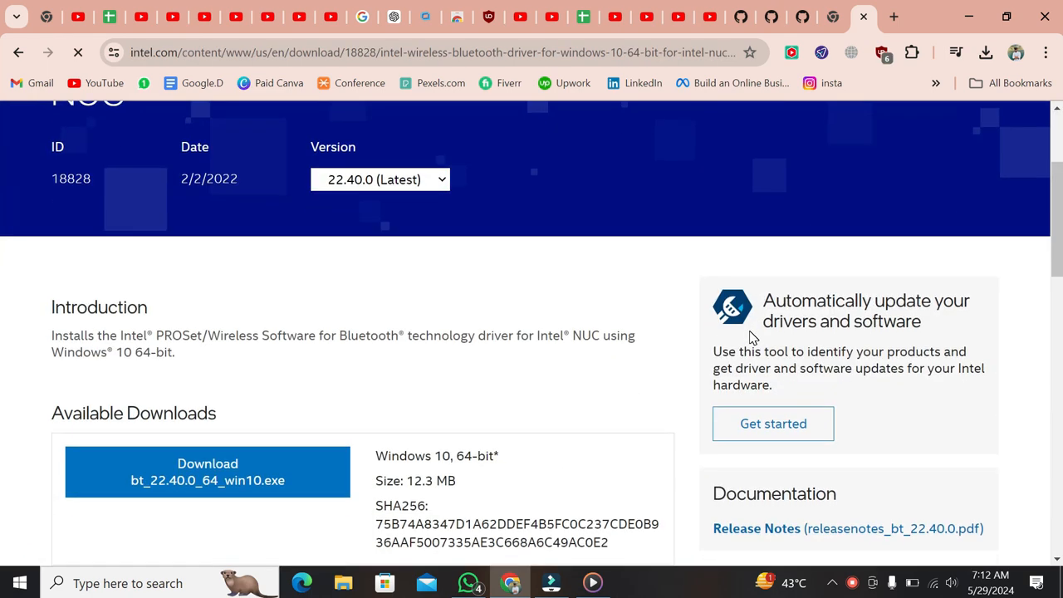
{"action": "scroll", "coordinate": [752, 336], "scroll_direction": "down", "scroll_amount": 2}
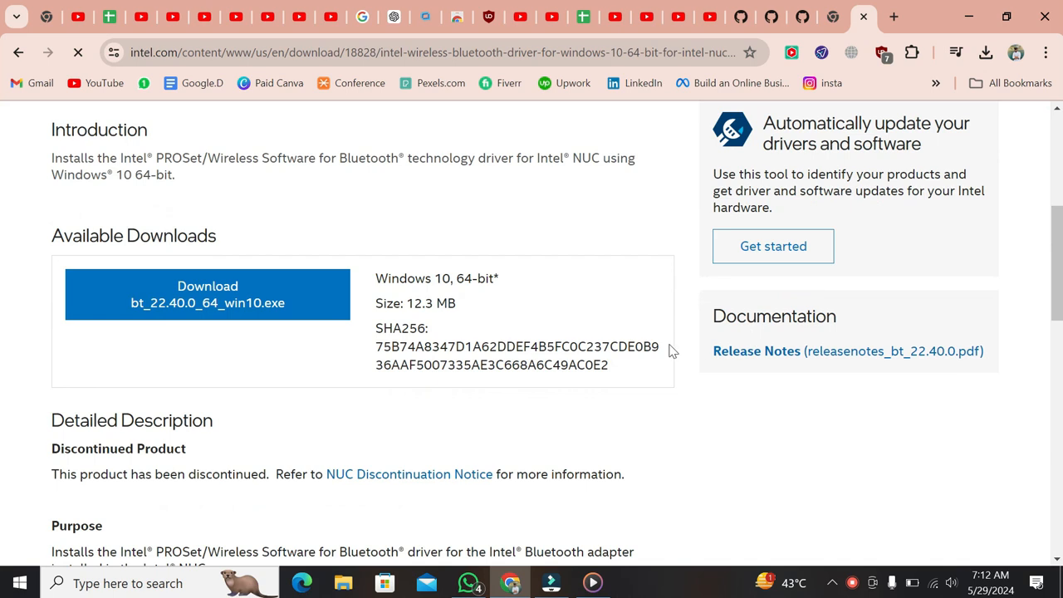
{"action": "left_click", "coordinate": [187, 305]}
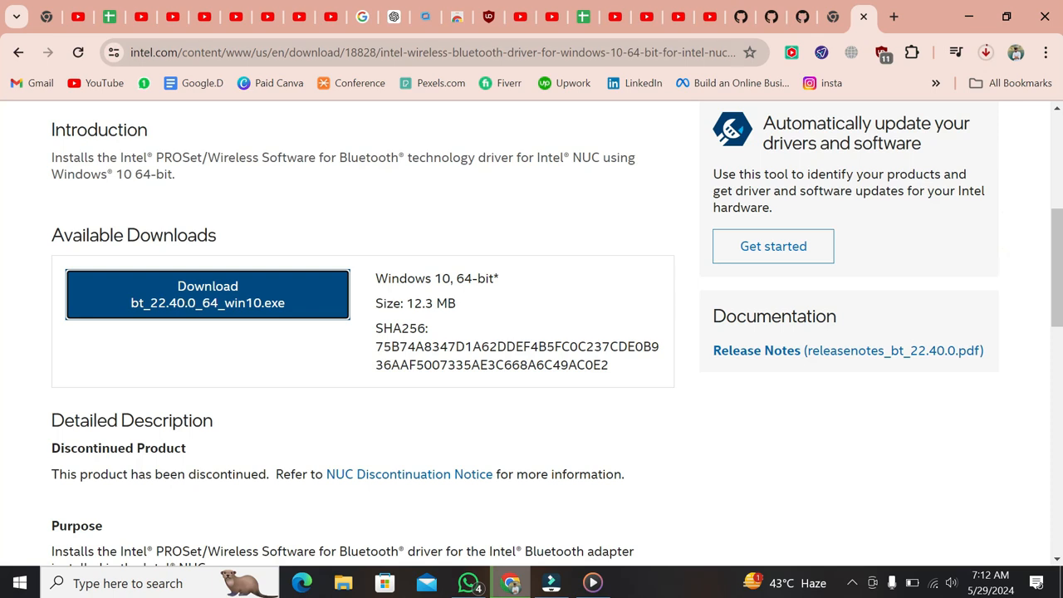
- Locate the downloaded bt_22.40.0_64_win10 file in the Downloads folder and copy it to the desktop
{"action": "left_click", "coordinate": [984, 54]}
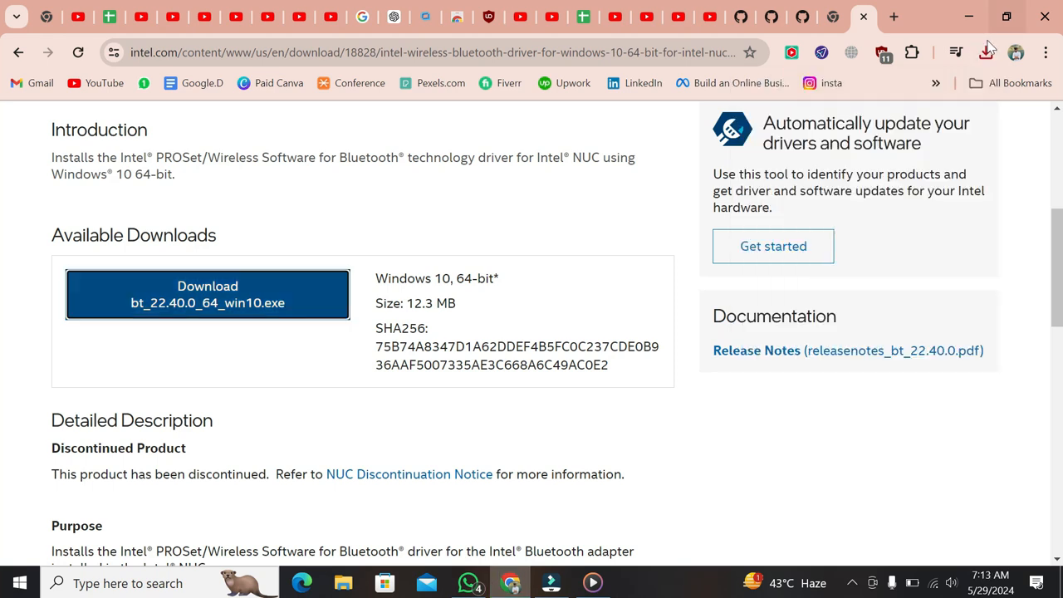
{"action": "left_click", "coordinate": [986, 52]}
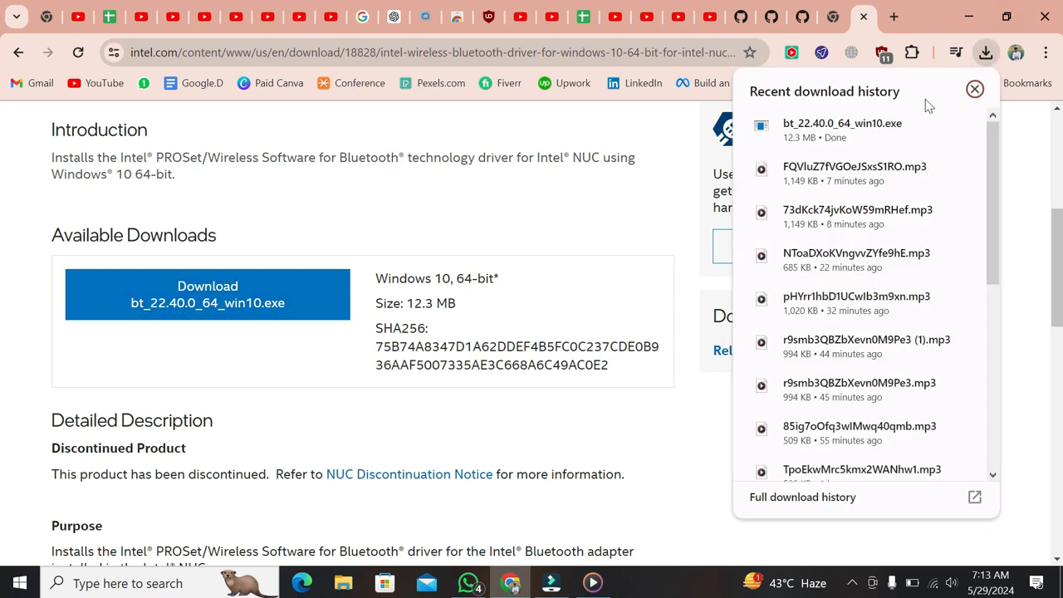
{"action": "left_click", "coordinate": [926, 126]}
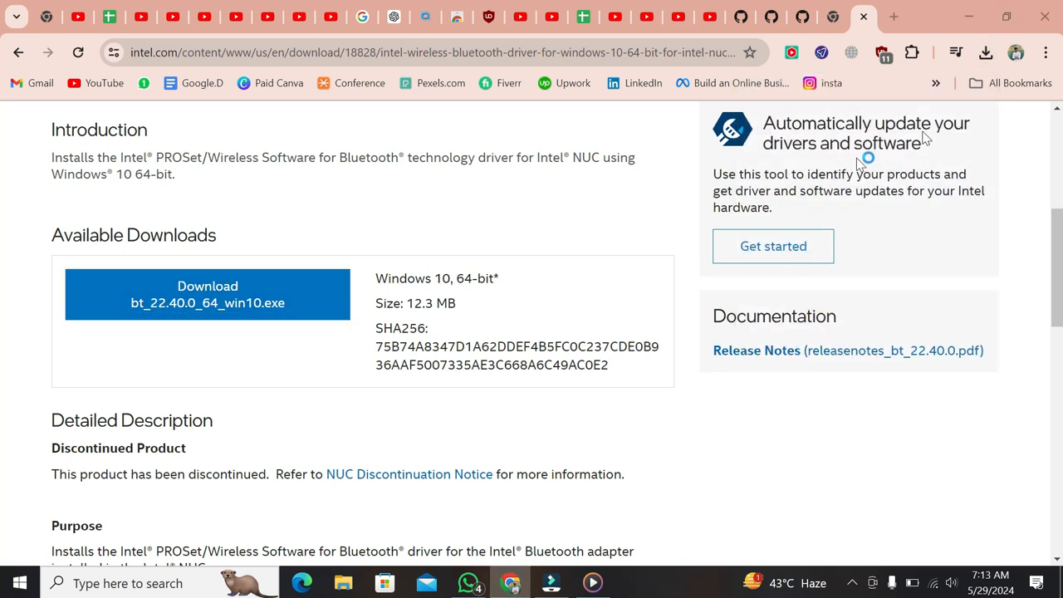
{"action": "right_click", "coordinate": [230, 125]}
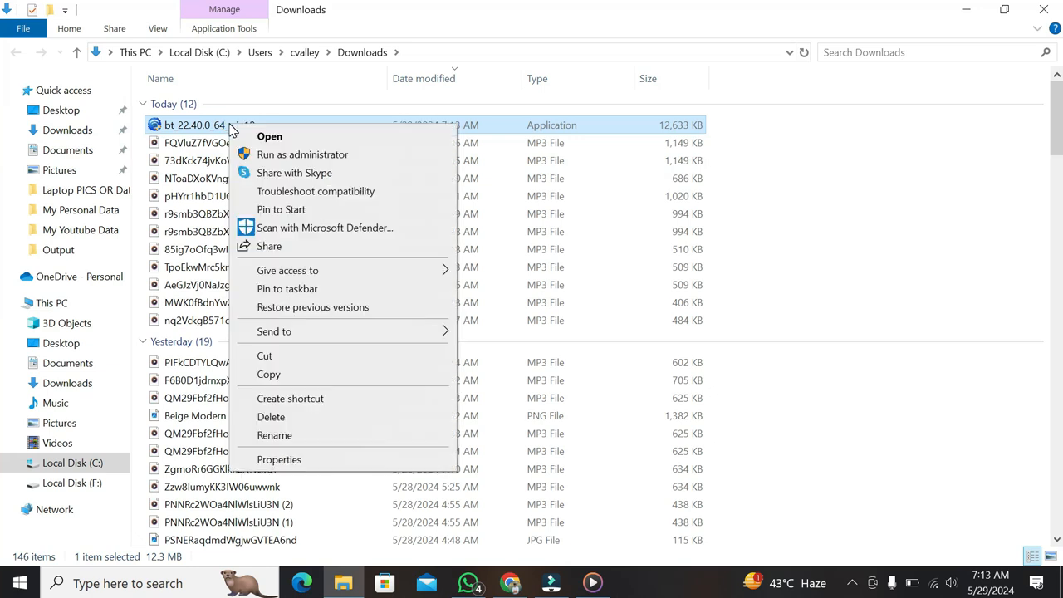
{"action": "left_click", "coordinate": [295, 374]}
{"action": "left_click", "coordinate": [967, 9]}
{"action": "left_click", "coordinate": [970, 9]}
{"action": "right_click", "coordinate": [332, 297]}
{"action": "left_click", "coordinate": [366, 367]}
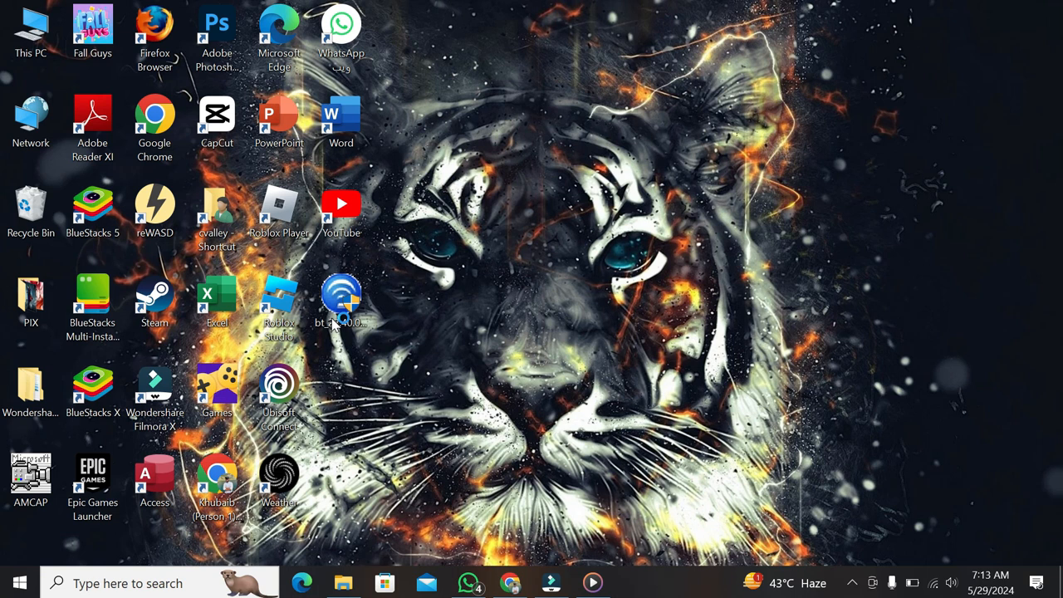
- Launch the bt_22.40.0_64_win10 installer from the desktop and accept its license agreement
{"action": "left_click", "coordinate": [335, 325]}
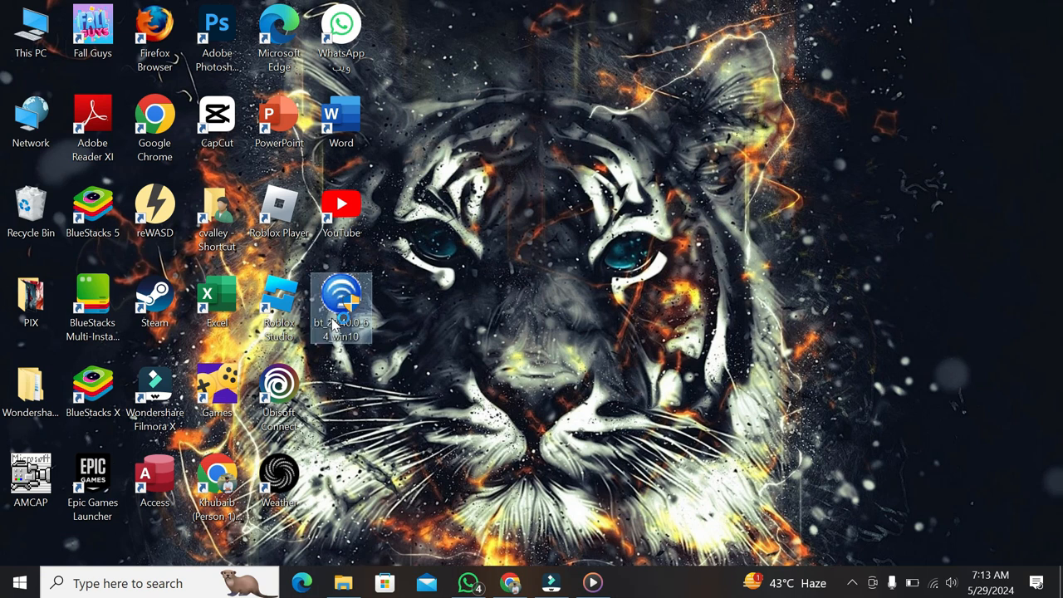
{"action": "double_click", "coordinate": [334, 324]}
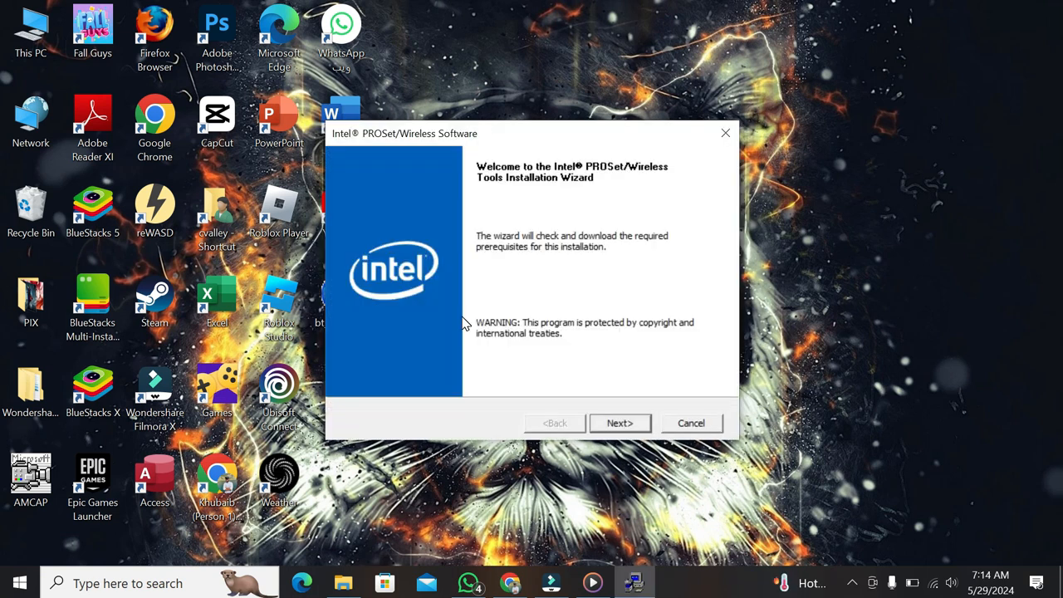
{"action": "left_click", "coordinate": [620, 424]}
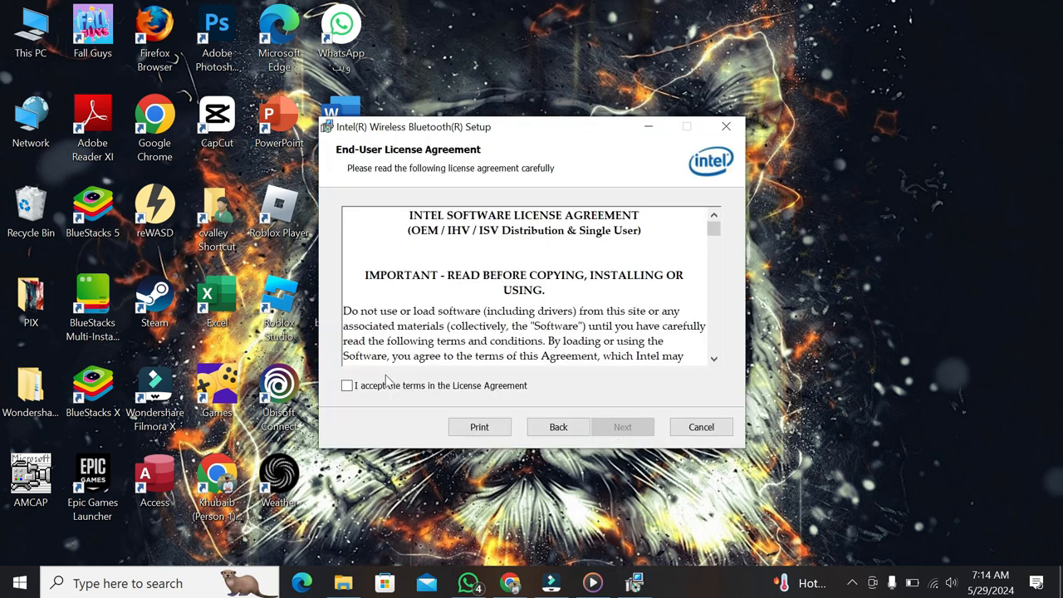
{"action": "left_click", "coordinate": [346, 389]}
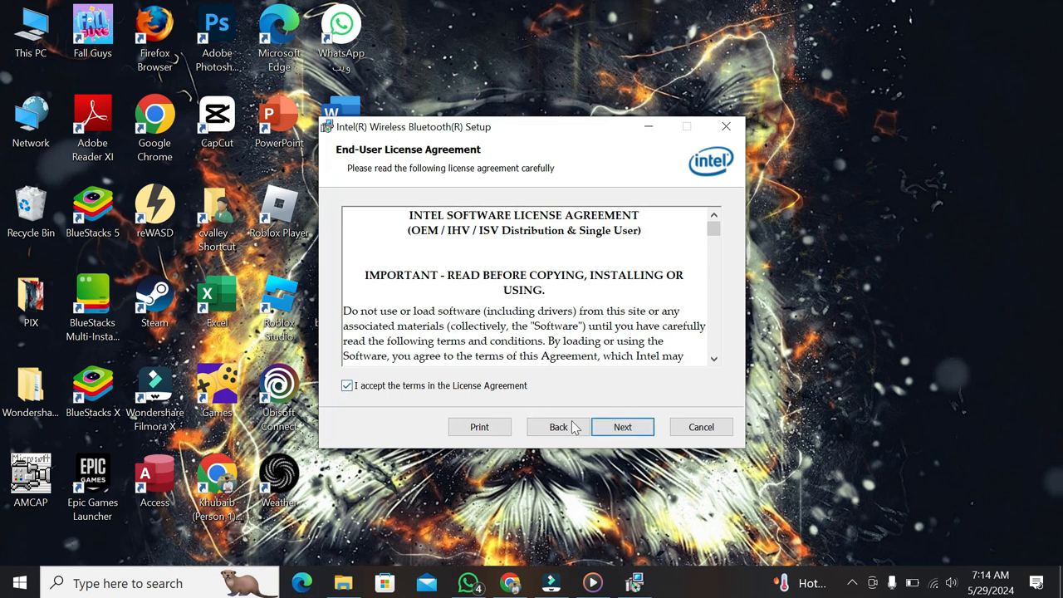
{"action": "left_click", "coordinate": [623, 427]}
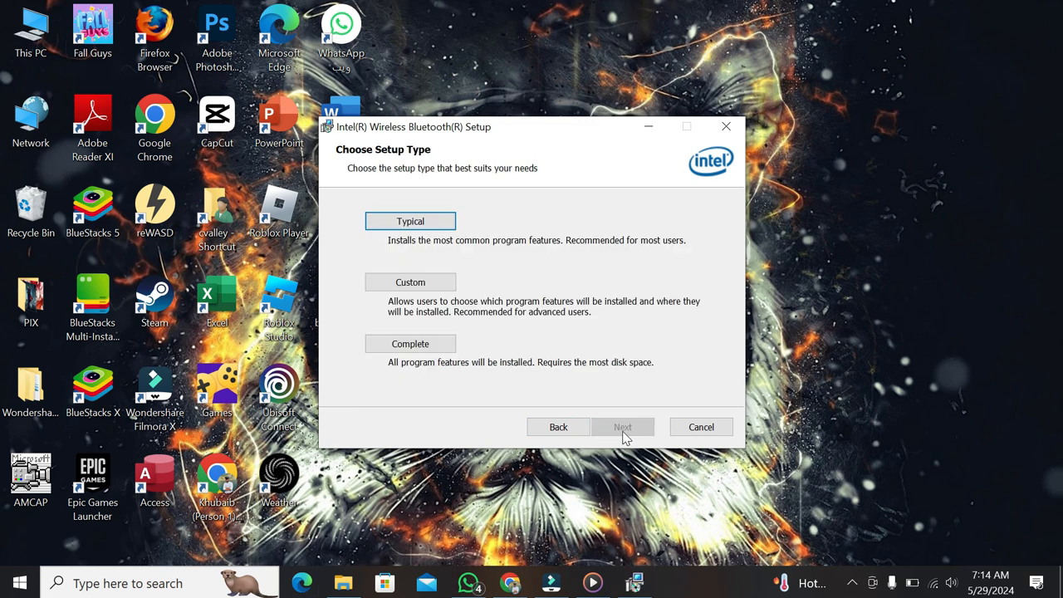
- Install Intel Wireless Bluetooth with the Typical setup type and finish the setup wizard
{"action": "left_click", "coordinate": [419, 226]}
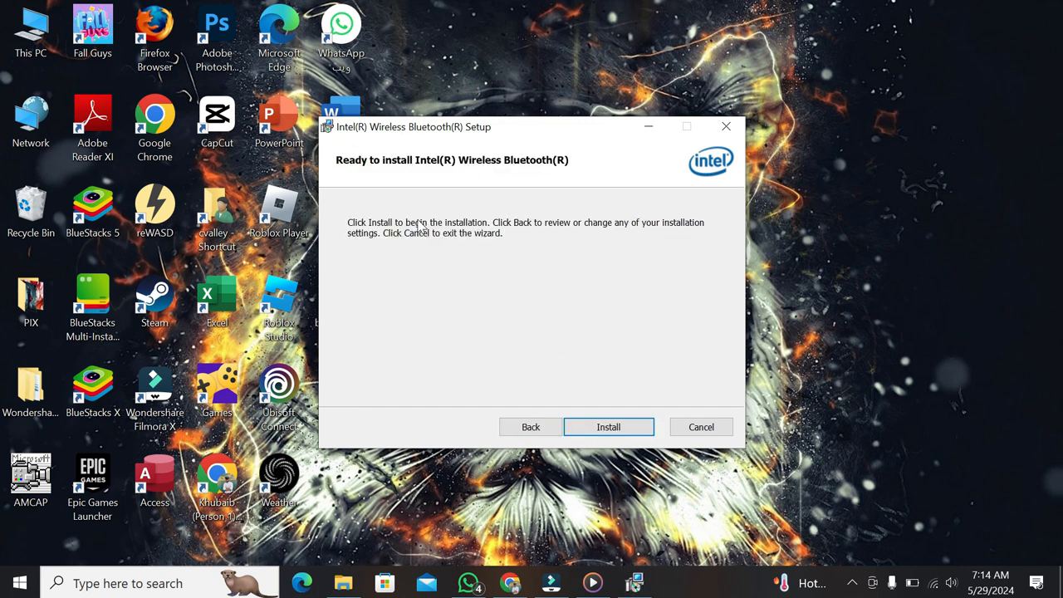
{"action": "left_click", "coordinate": [610, 428]}
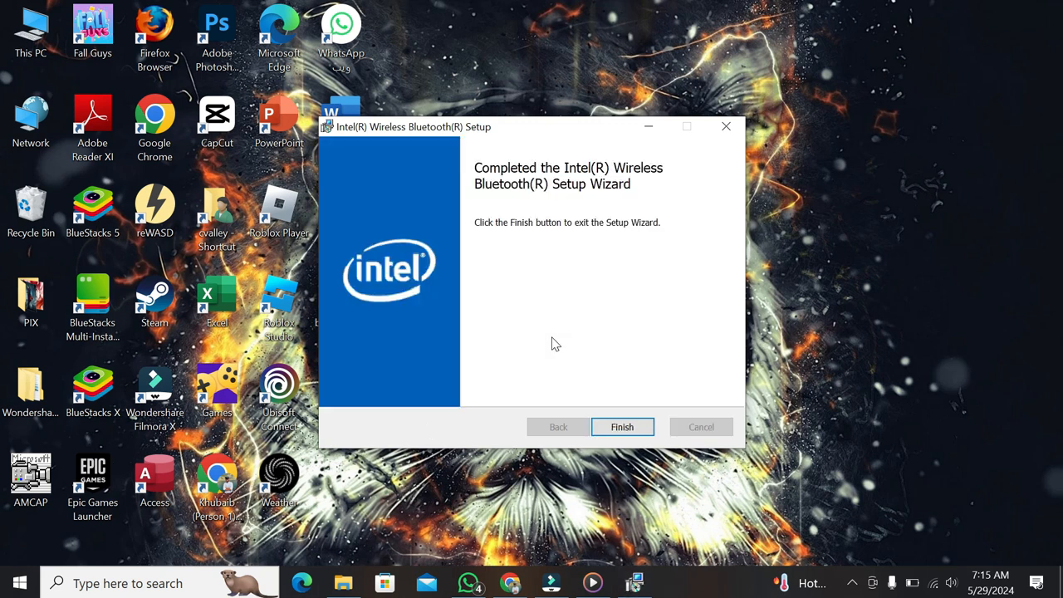
{"action": "left_click", "coordinate": [620, 427]}
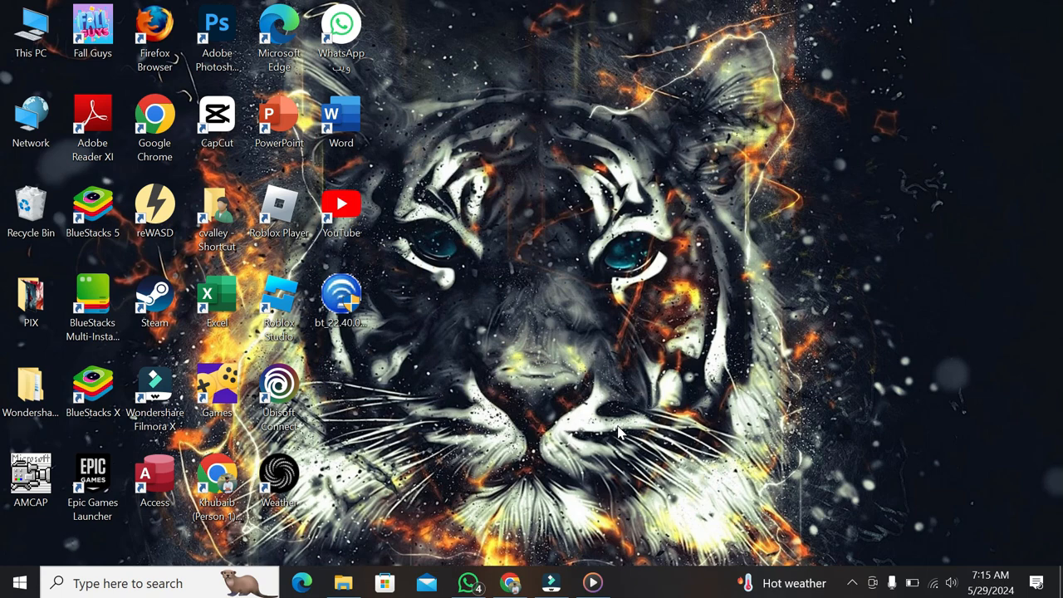
{"action": "left_click", "coordinate": [592, 581]}
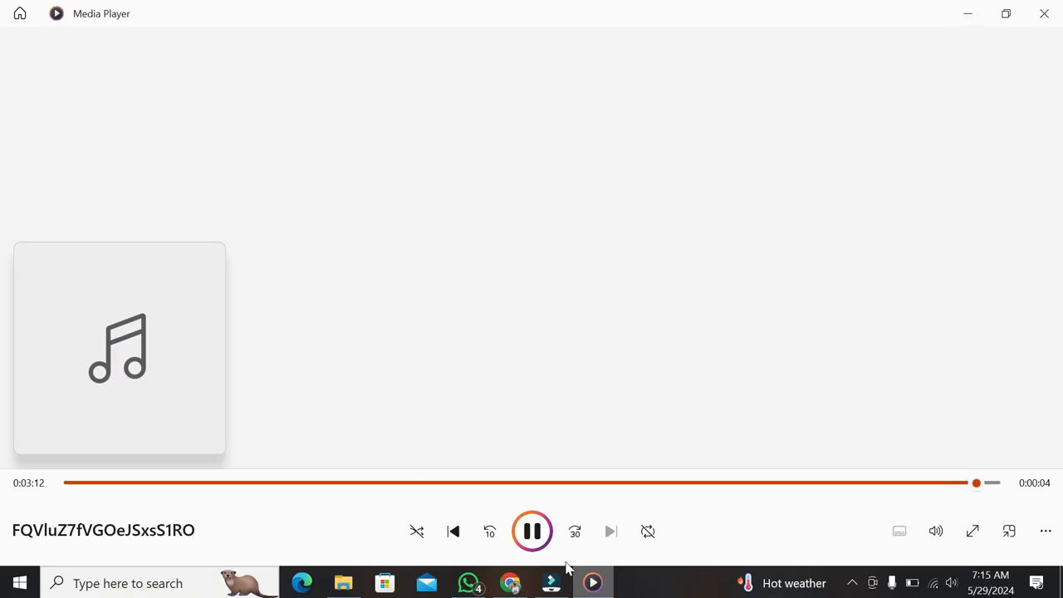
{"action": "left_click", "coordinate": [964, 7]}
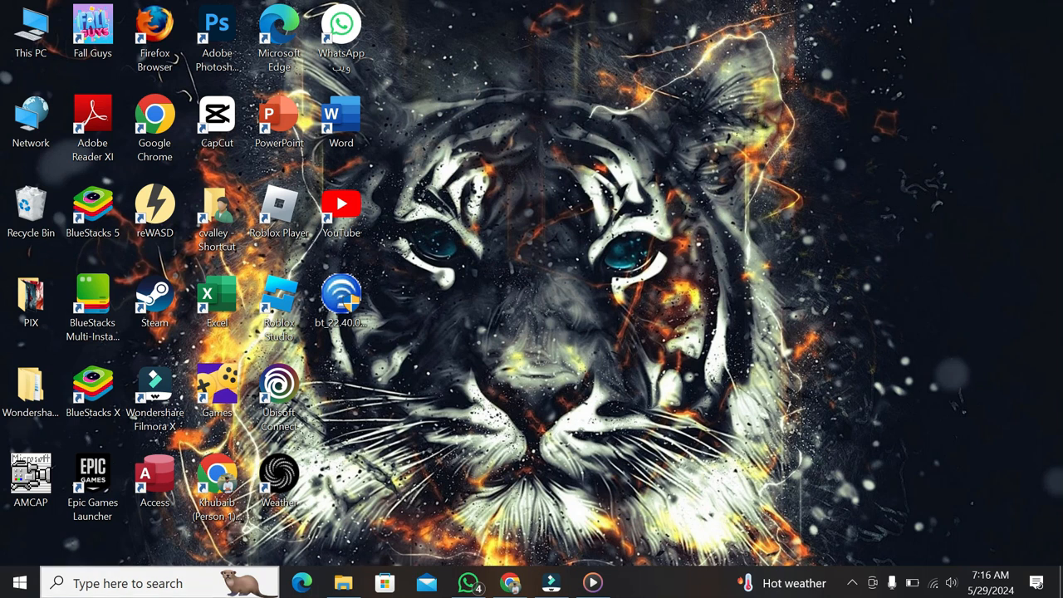
- Open the Bluetooth & other devices settings from the Bluetooth quick action
{"action": "key", "text": "super+a"}
{"action": "right_click", "coordinate": [943, 298]}
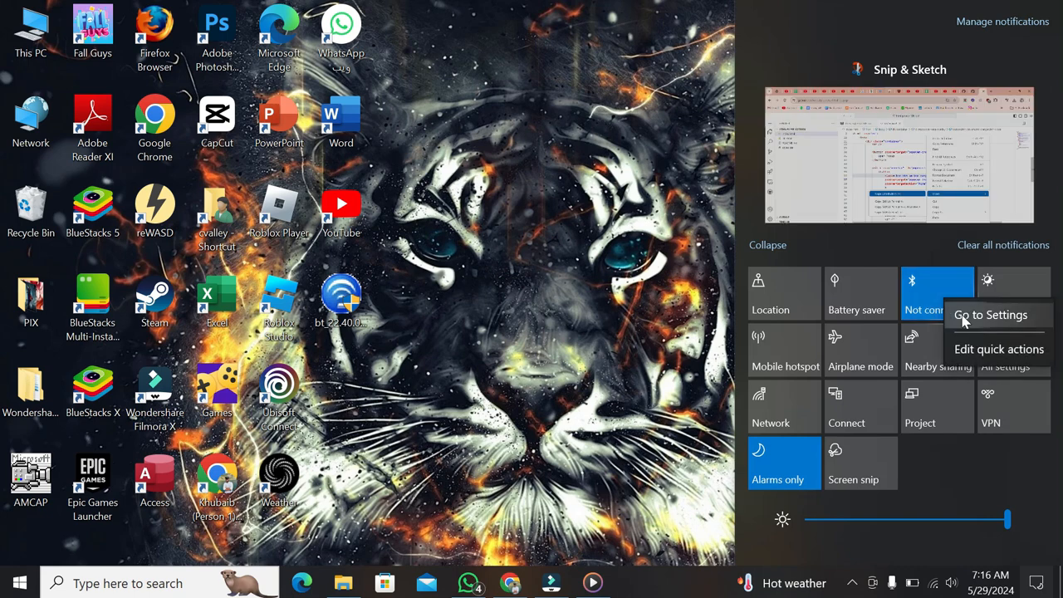
{"action": "left_click", "coordinate": [963, 320]}
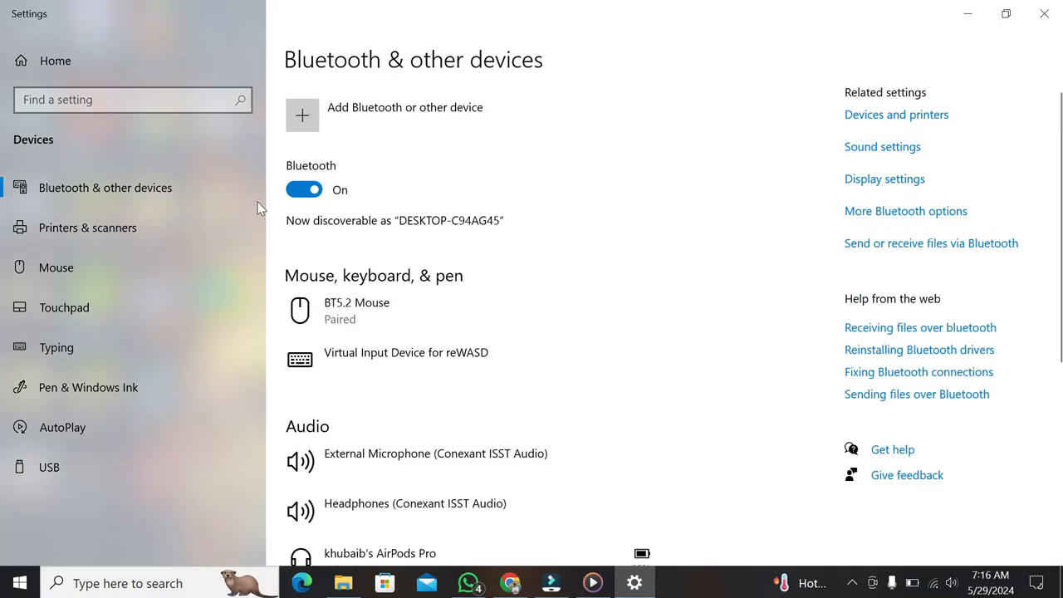
- Look at the Bluetooth option for adding a new device, and close the Add a device dialog
{"action": "left_click", "coordinate": [442, 112]}
{"action": "left_click", "coordinate": [607, 144]}
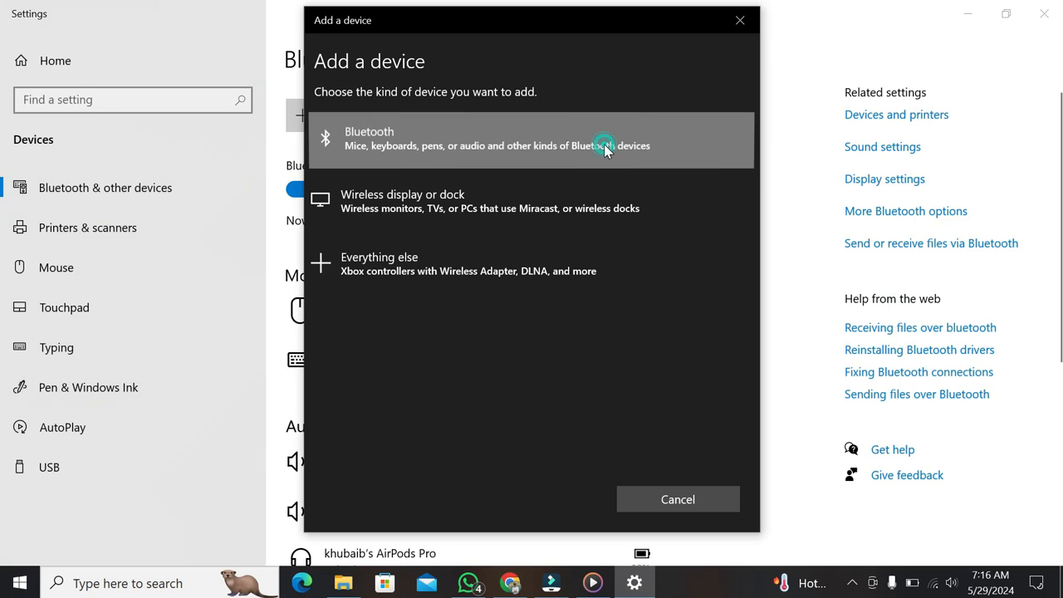
{"action": "left_click", "coordinate": [740, 20]}
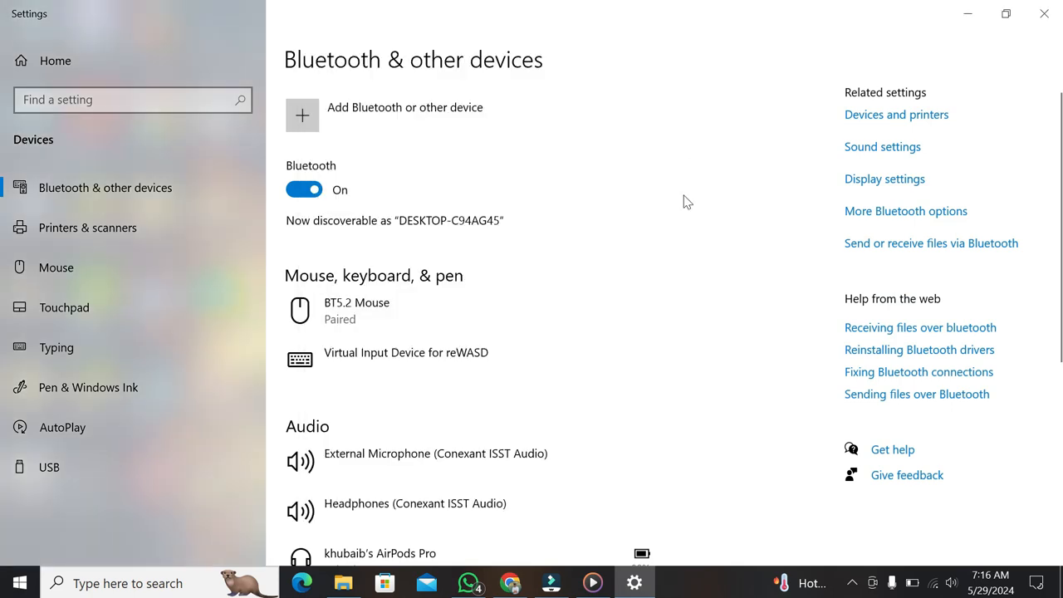
- Examine the listed mouse, audio and other Bluetooth devices, and expand the entry under Other devices
{"action": "scroll", "coordinate": [686, 216], "scroll_direction": "down", "scroll_amount": 3}
{"action": "scroll", "coordinate": [686, 216], "scroll_direction": "down", "scroll_amount": 3}
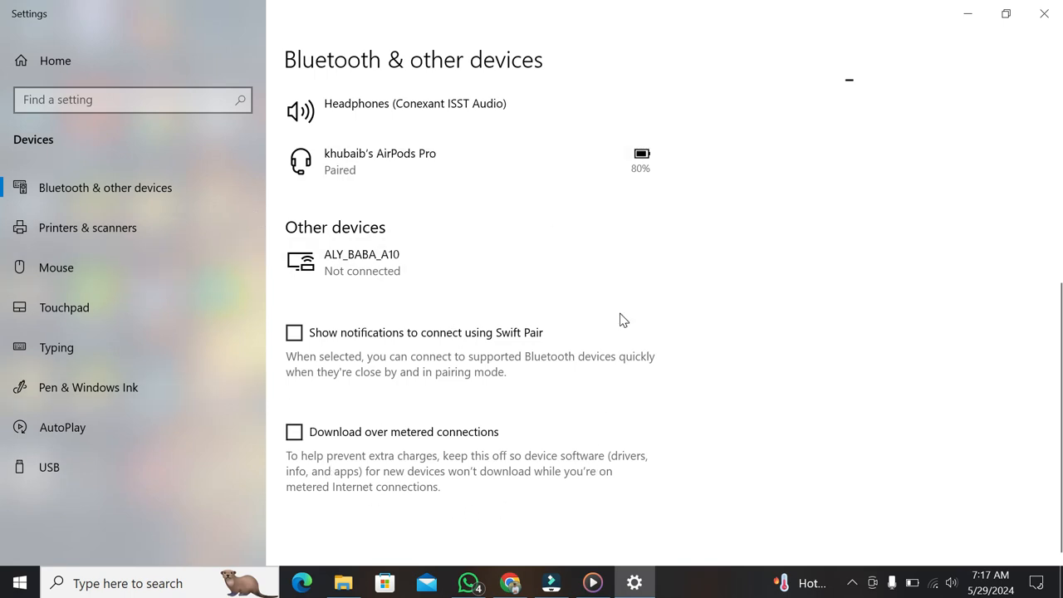
{"action": "scroll", "coordinate": [622, 321], "scroll_direction": "up", "scroll_amount": 3}
{"action": "scroll", "coordinate": [623, 320], "scroll_direction": "up", "scroll_amount": 3}
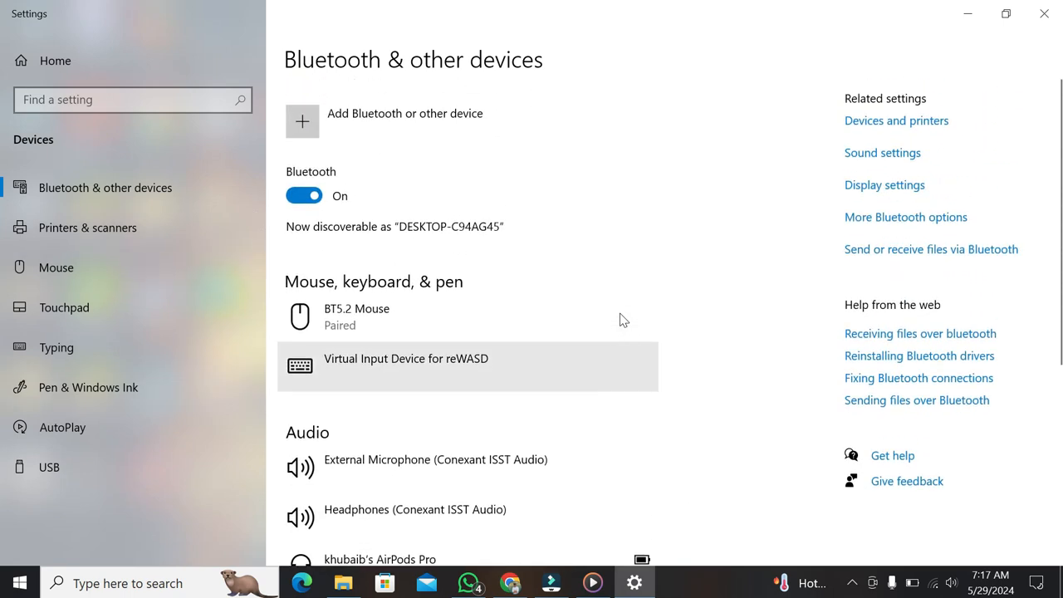
{"action": "scroll", "coordinate": [622, 319], "scroll_direction": "down", "scroll_amount": 5}
{"action": "scroll", "coordinate": [622, 319], "scroll_direction": "up", "scroll_amount": 4}
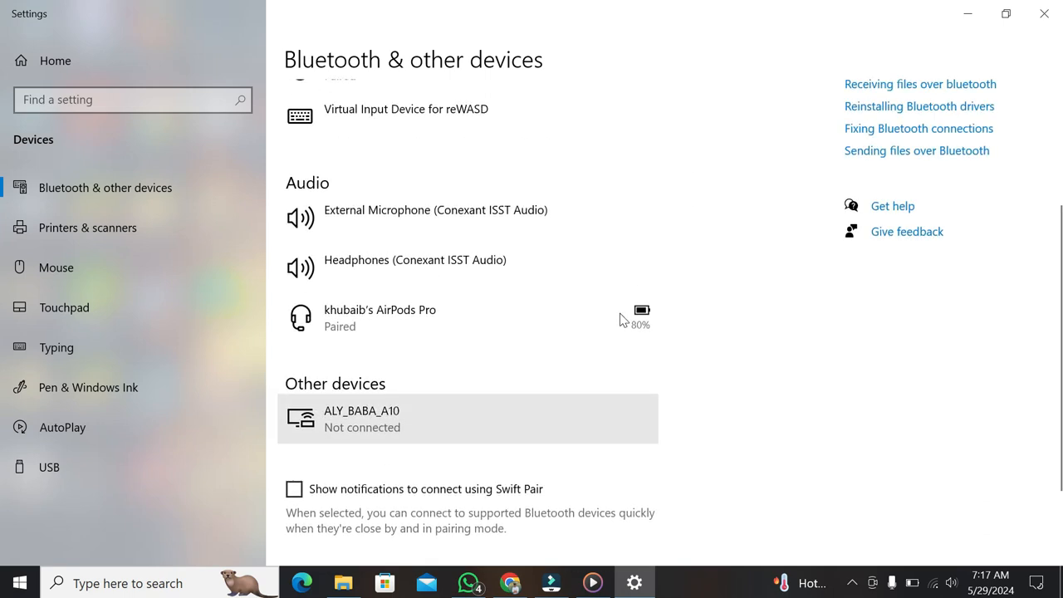
{"action": "scroll", "coordinate": [623, 320], "scroll_direction": "down", "scroll_amount": 2}
{"action": "scroll", "coordinate": [622, 320], "scroll_direction": "down", "scroll_amount": 1}
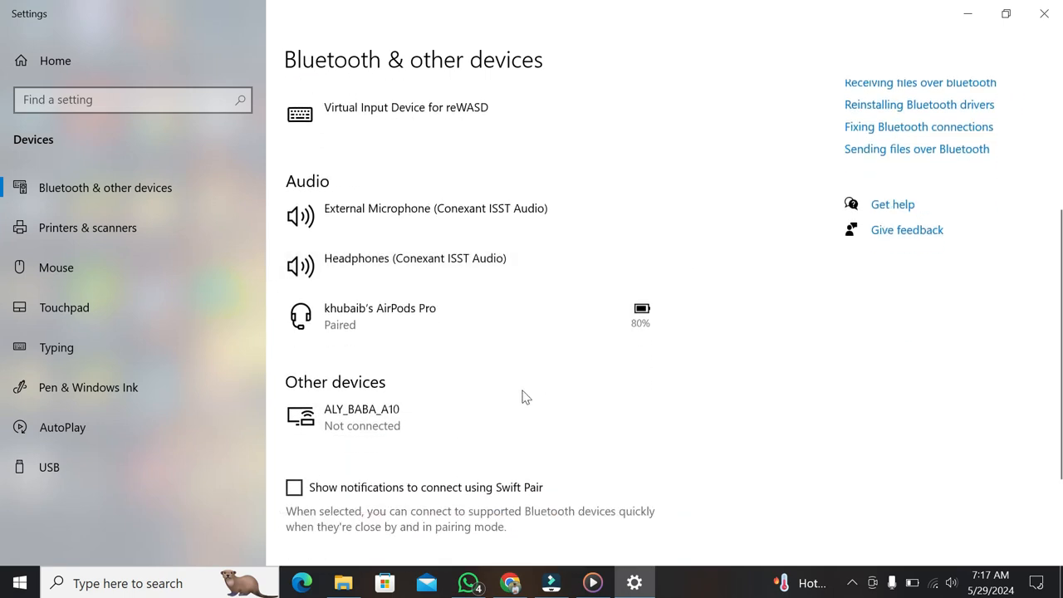
{"action": "left_click", "coordinate": [461, 422]}
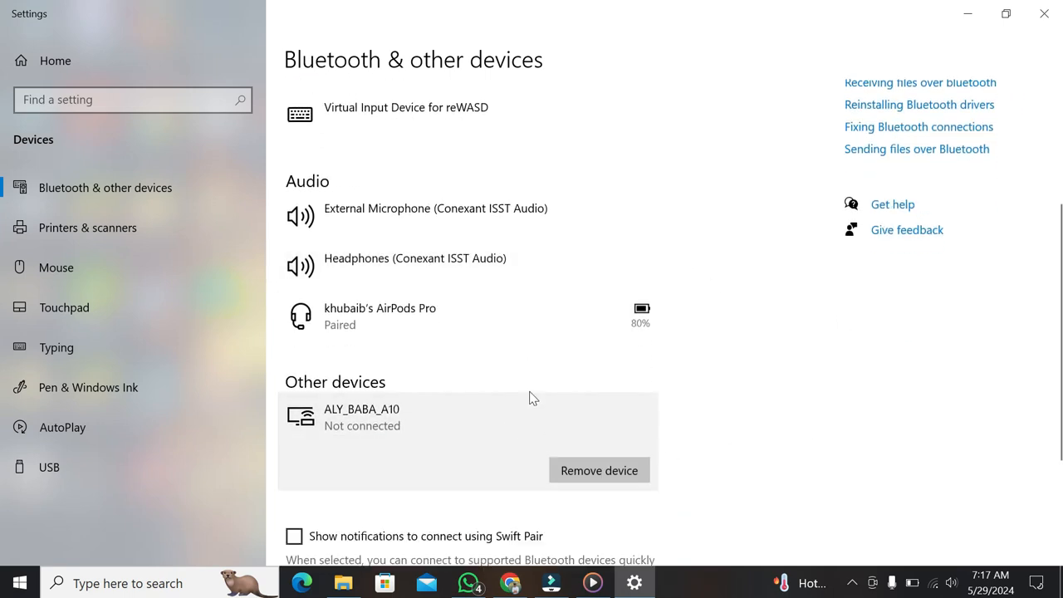
- Open the Bluetooth File Transfer wizard from the related settings and choose to send files
{"action": "scroll", "coordinate": [781, 287], "scroll_direction": "up", "scroll_amount": 3}
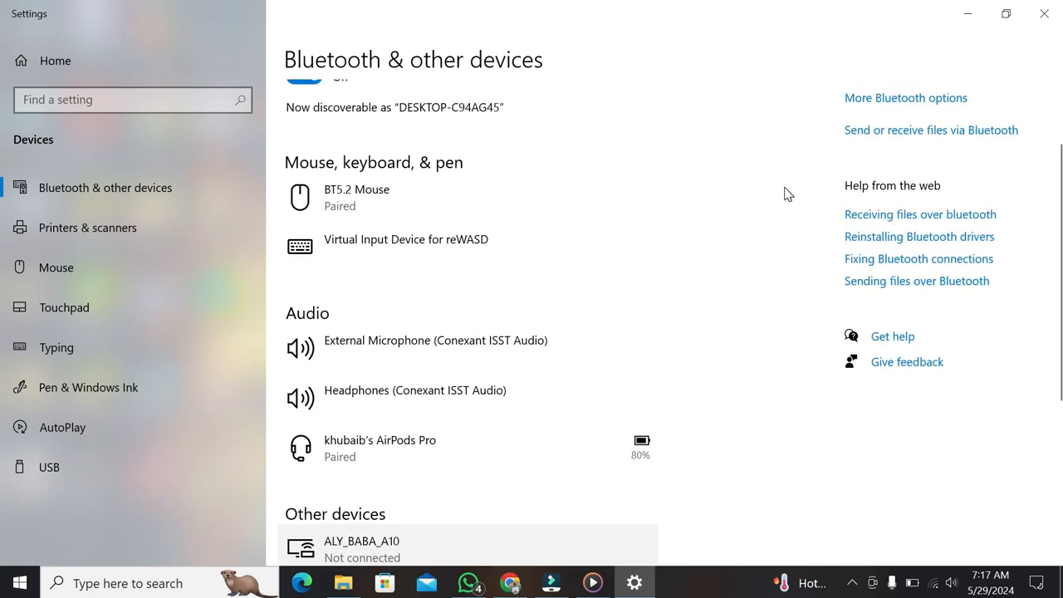
{"action": "scroll", "coordinate": [786, 194], "scroll_direction": "up", "scroll_amount": 3}
{"action": "left_click", "coordinate": [913, 244]}
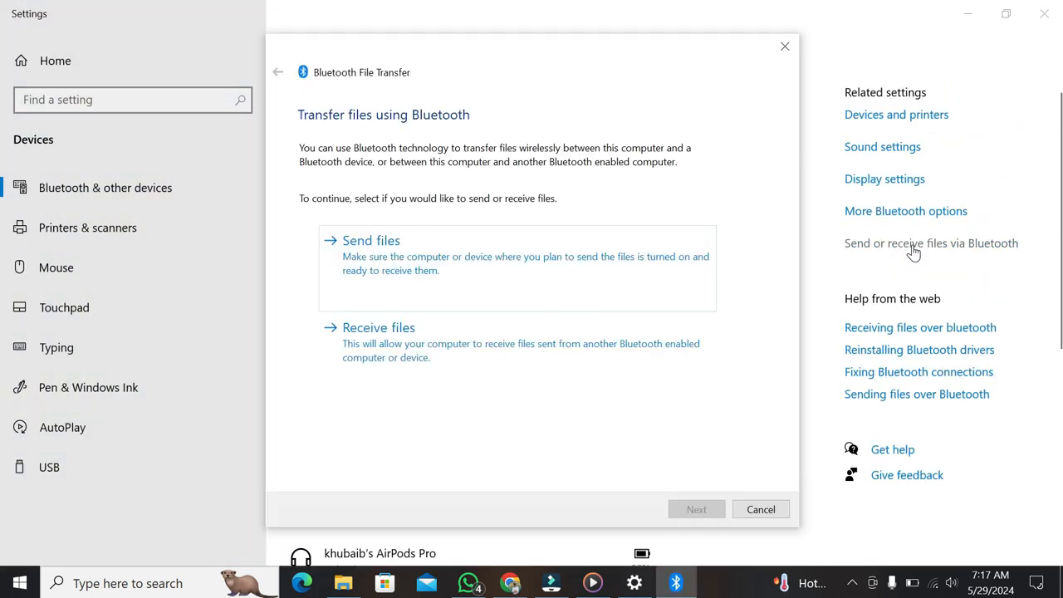
{"action": "left_click", "coordinate": [482, 306]}
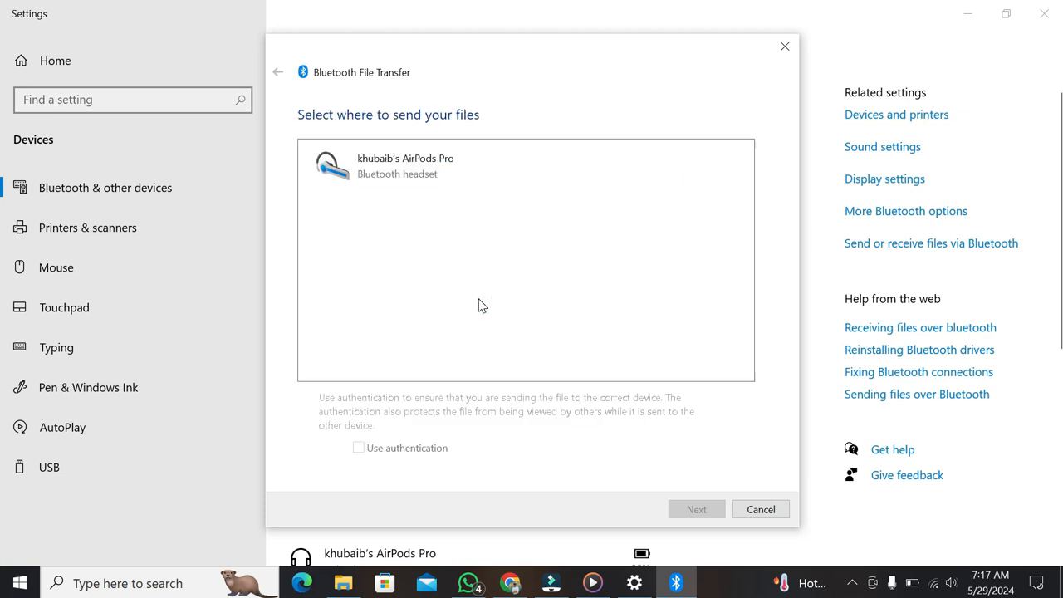
- Select the AirPods Pro headset as the file recipient, look at the file selection page, and close the Bluetooth File Transfer wizard
{"action": "left_click", "coordinate": [412, 152]}
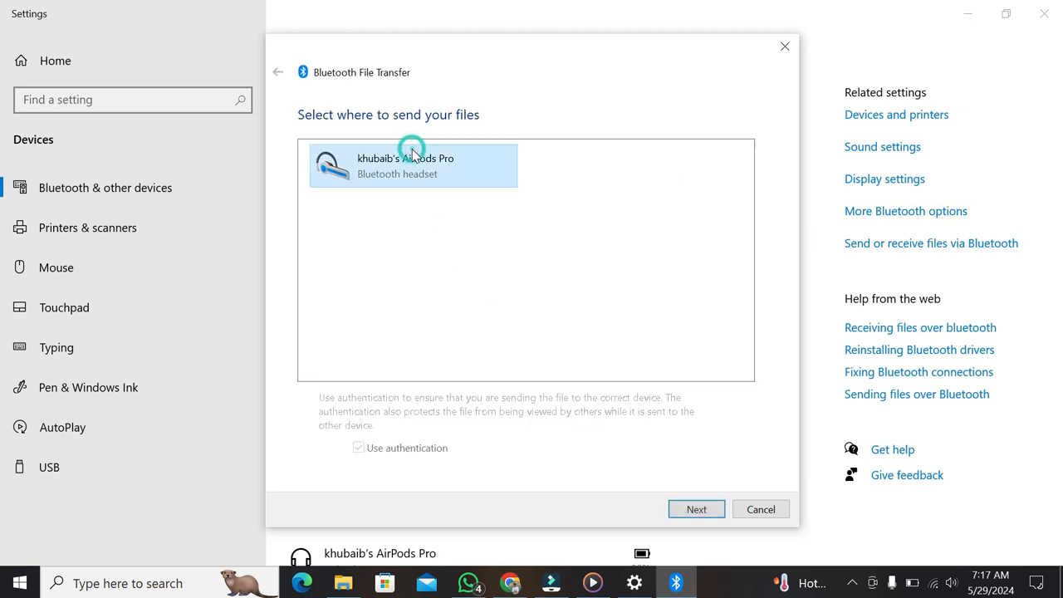
{"action": "left_click", "coordinate": [692, 510]}
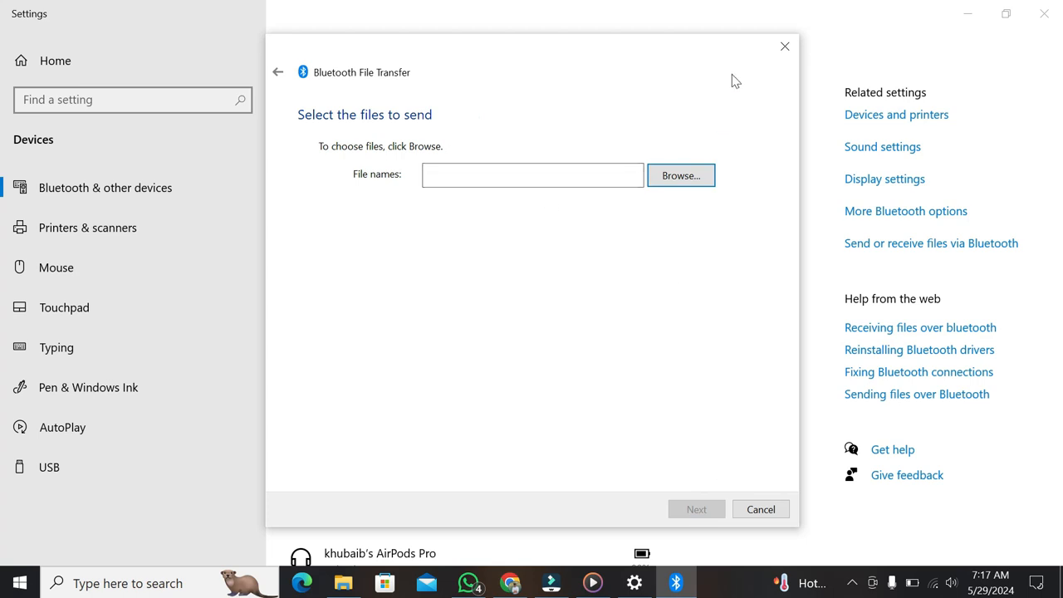
{"action": "left_click", "coordinate": [785, 39]}
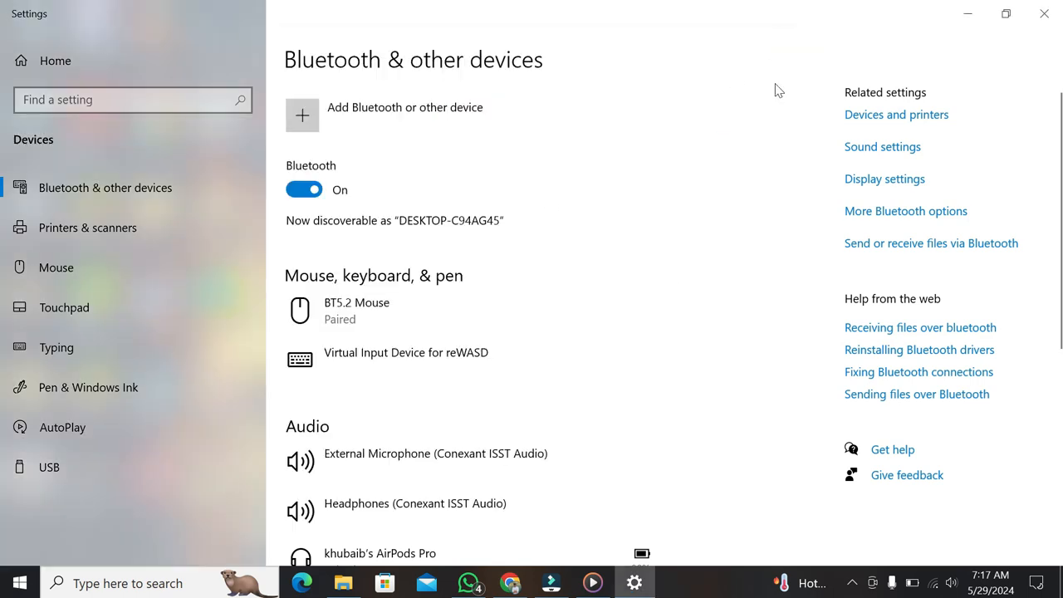
- View the web help on receiving files over Bluetooth, close the browser, and minimize the Settings window
{"action": "left_click", "coordinate": [869, 330]}
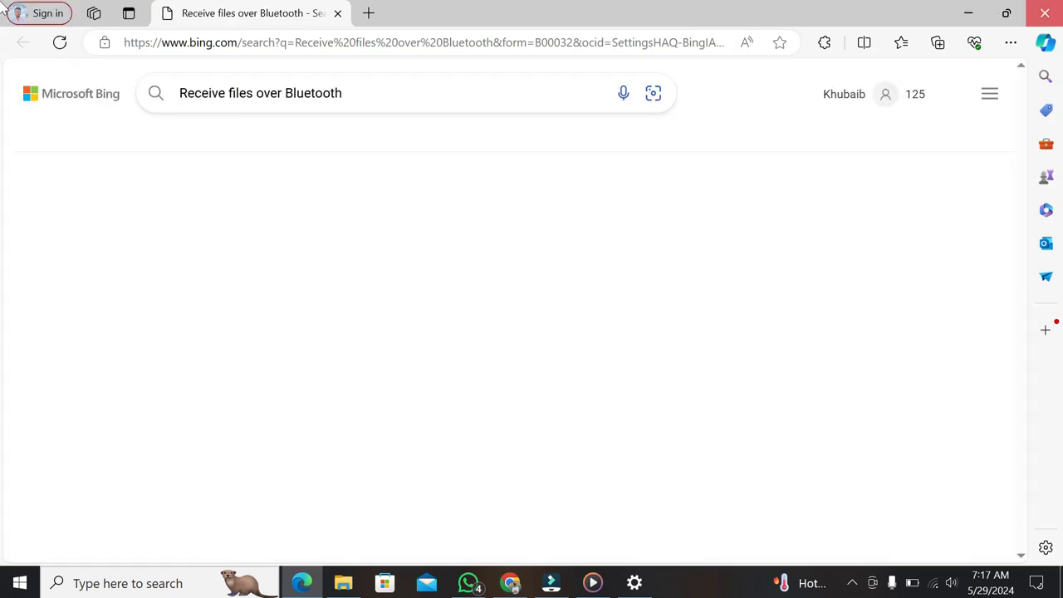
{"action": "left_click", "coordinate": [1045, 12]}
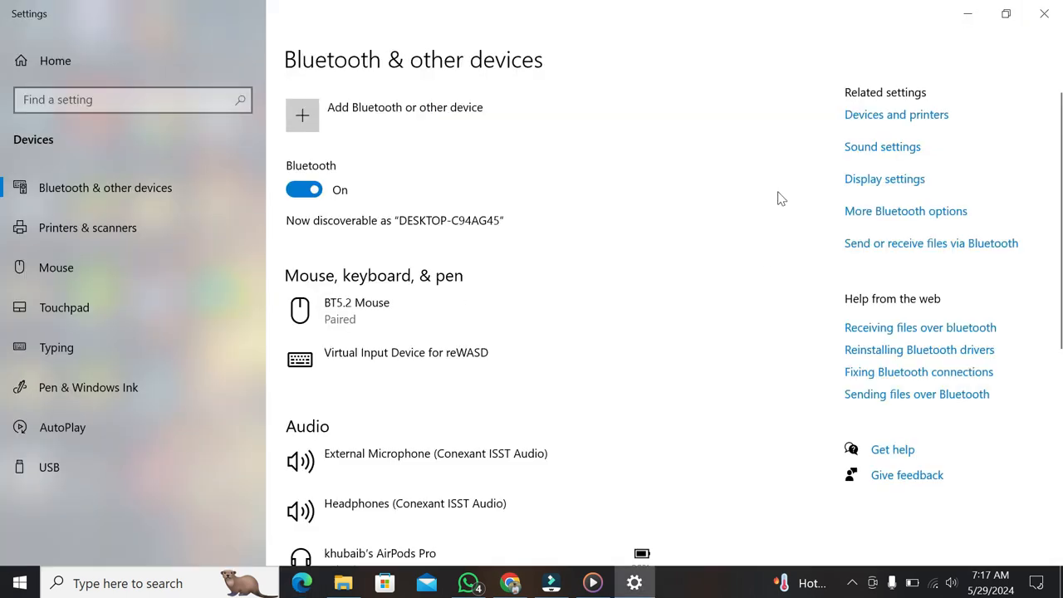
{"action": "left_click", "coordinate": [965, 9]}
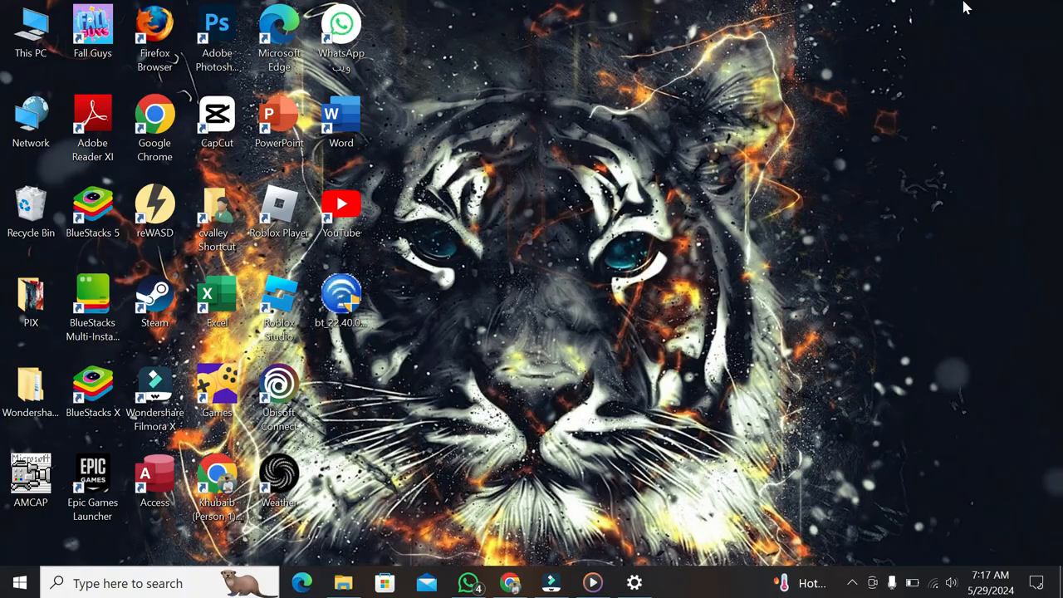